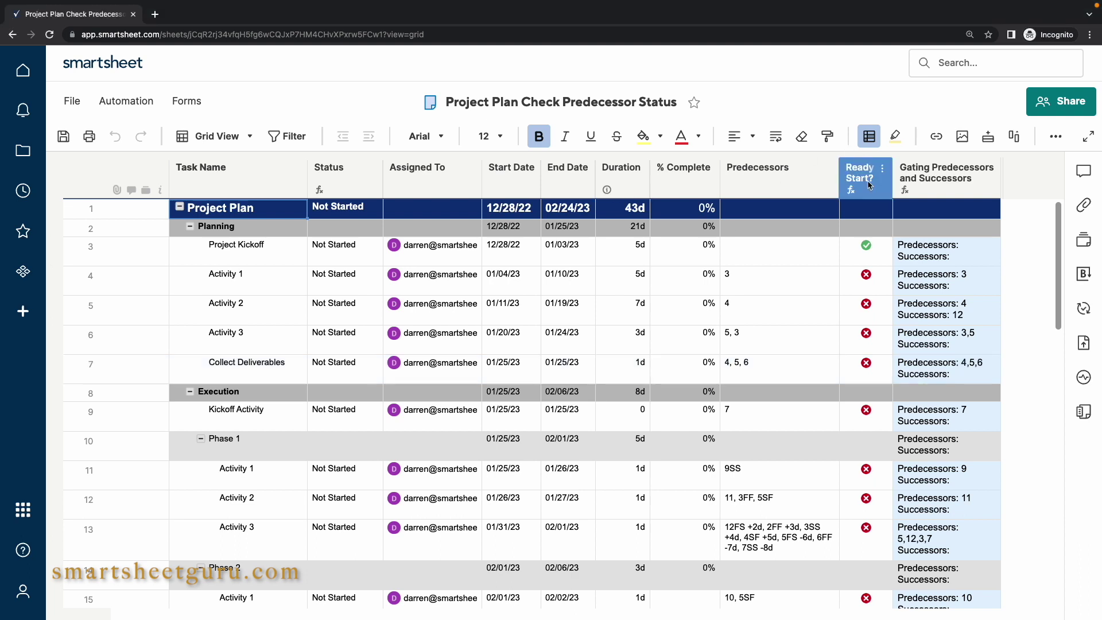
- Review the gating and Ready to Start? columns and row 13's predecessor details without changes
left_click(946, 182)
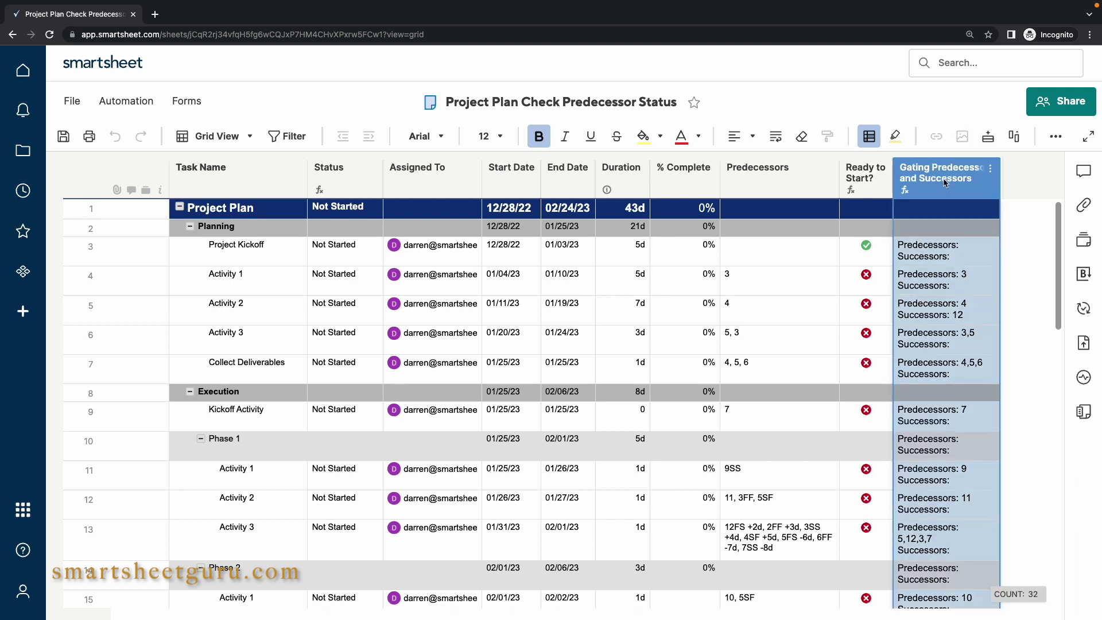
key("Left")
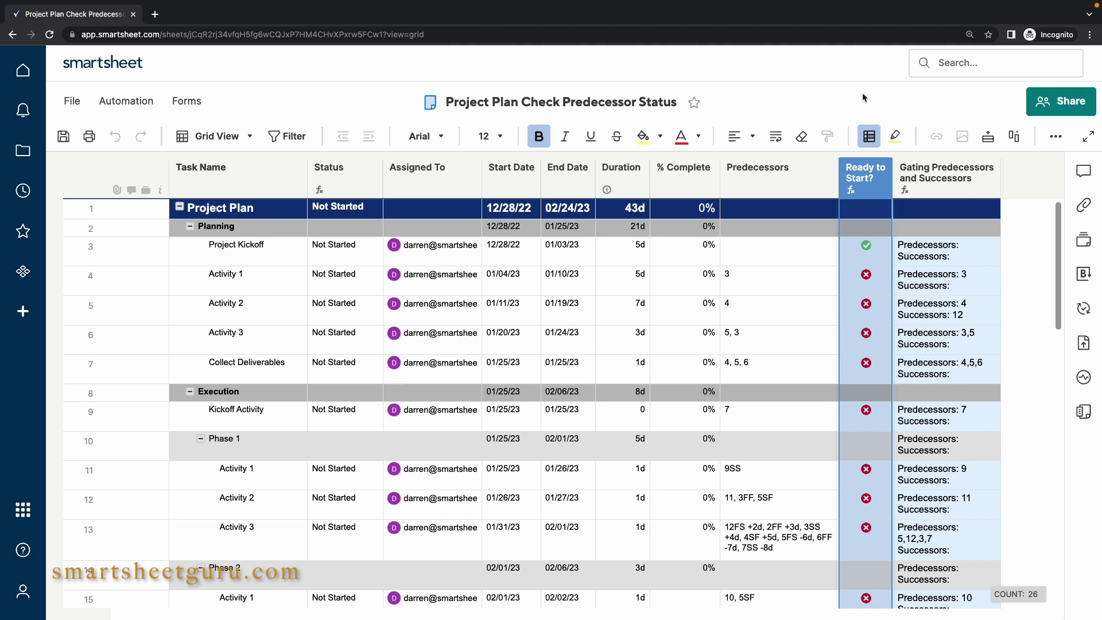
left_click(828, 531)
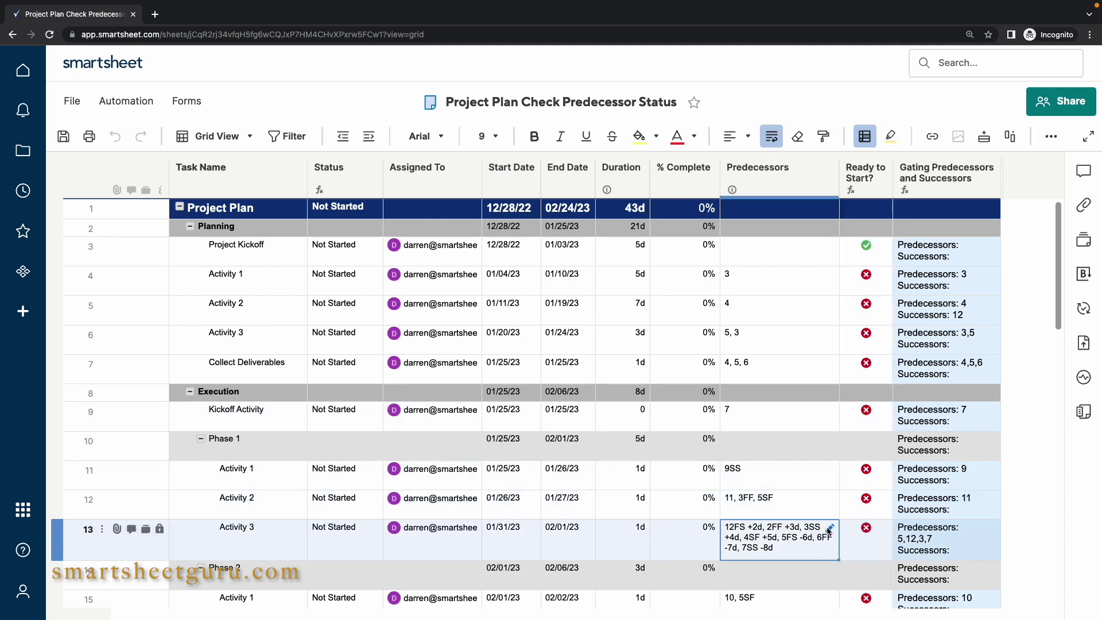
left_click(829, 528)
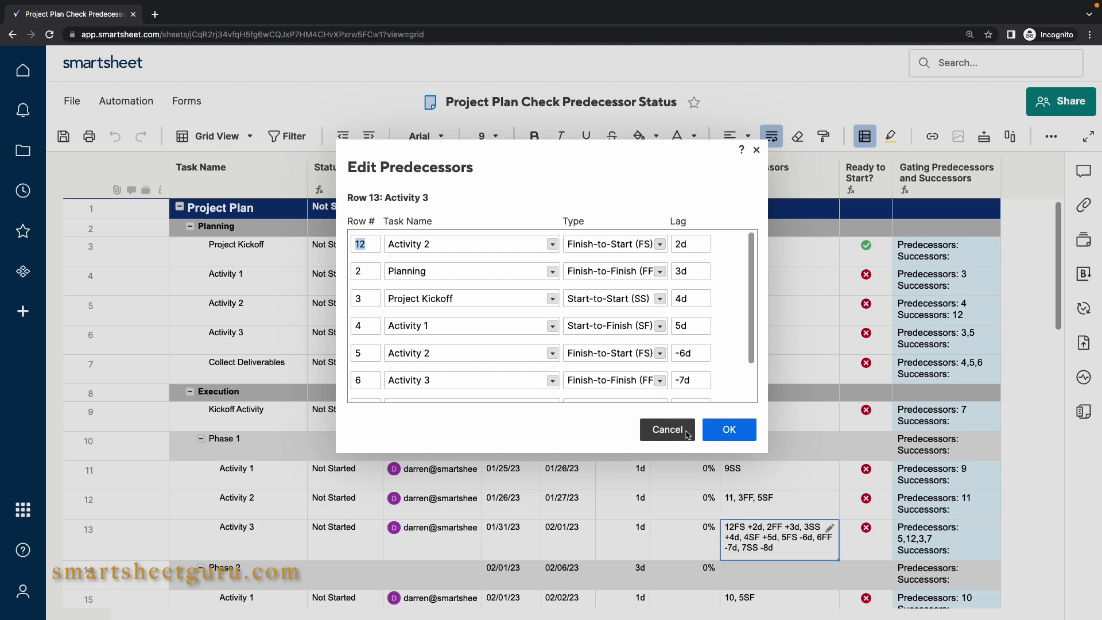
left_click(727, 429)
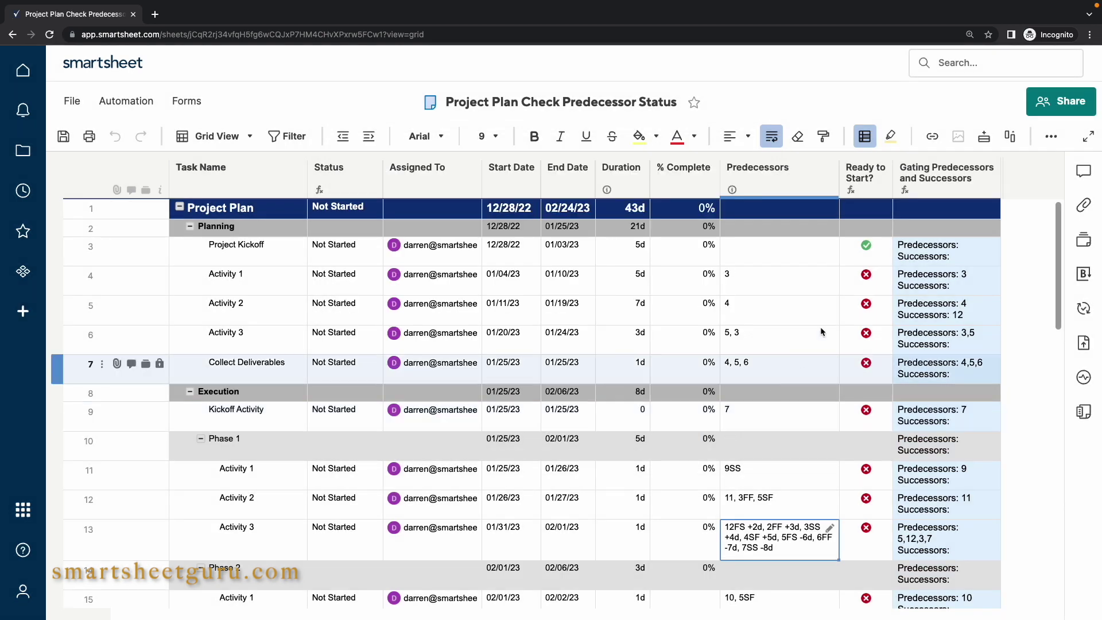
- Set Project Kickoff's % Complete to 100 so Activity 1 shows ready to start
left_click(964, 175)
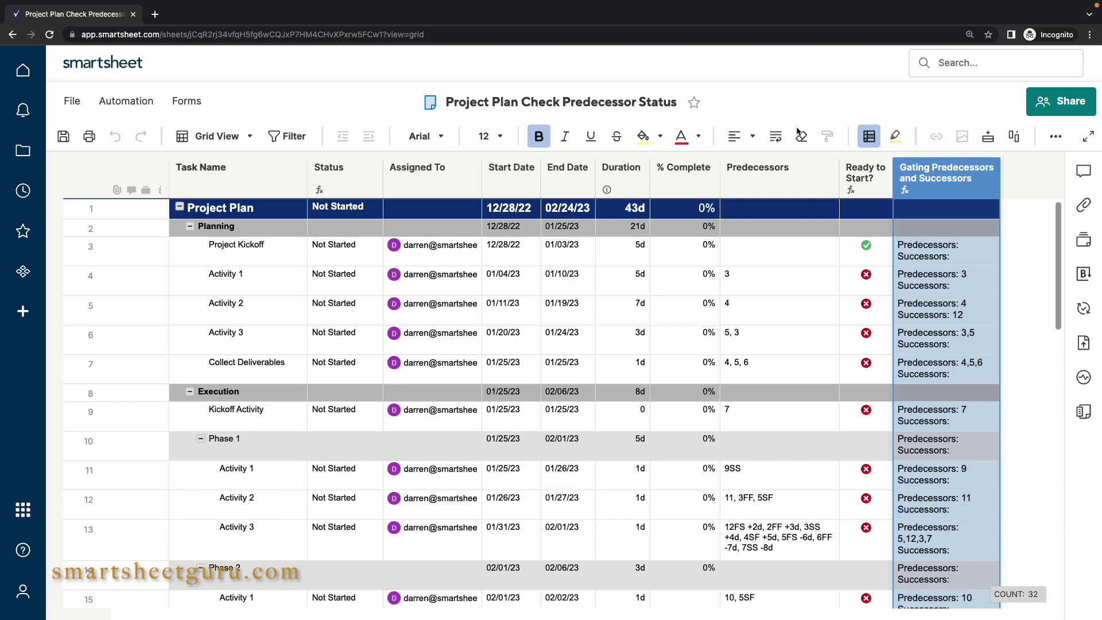
left_click(54, 282)
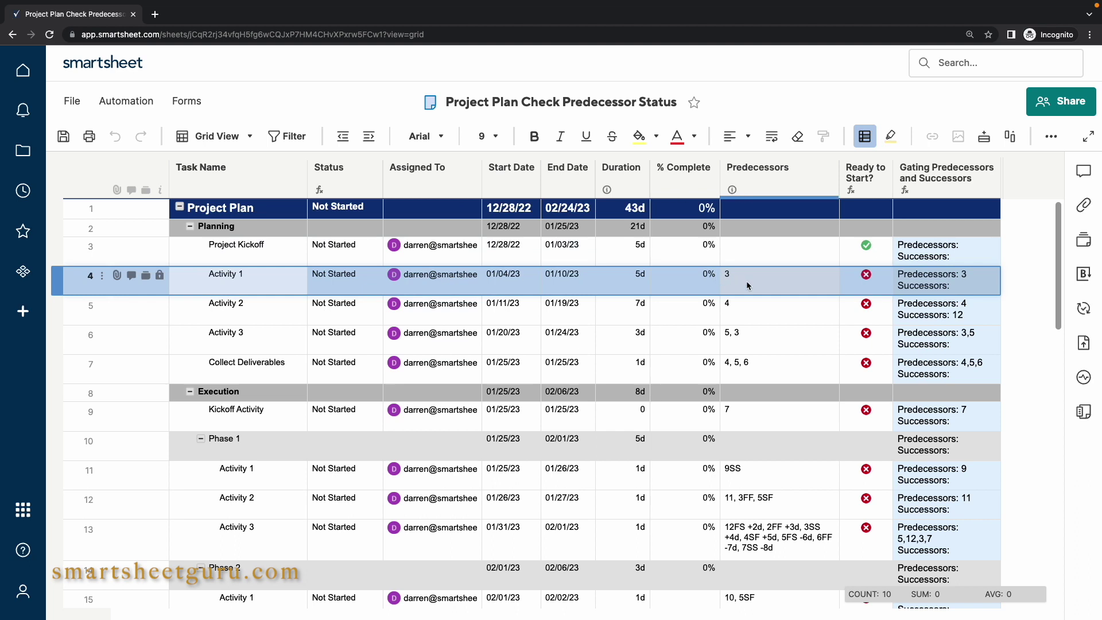
left_click(706, 258)
type("100")
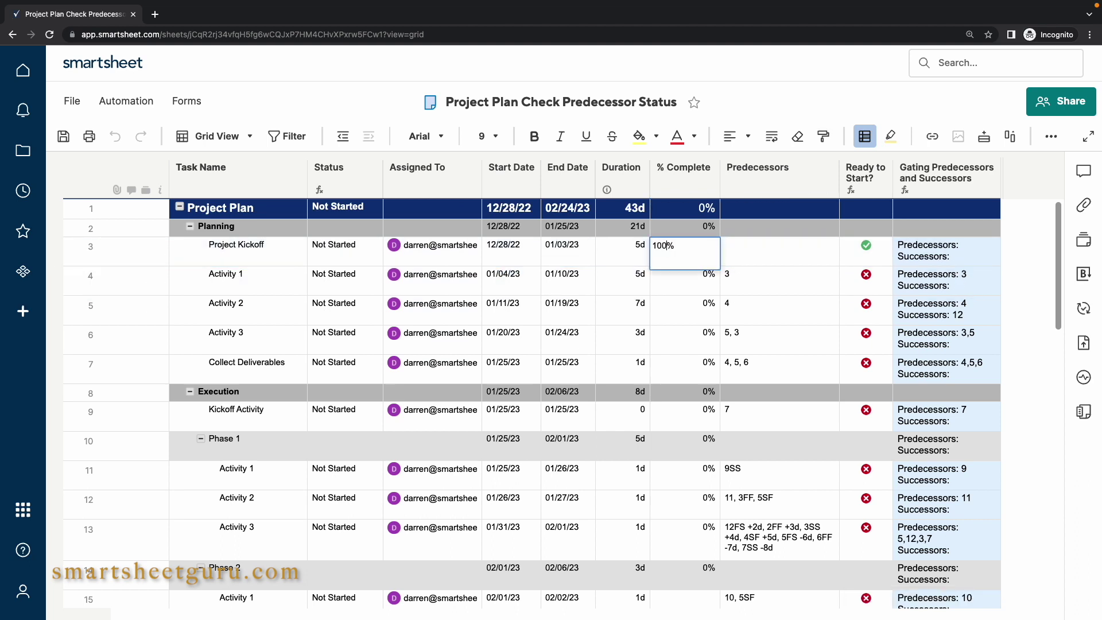
key("Return")
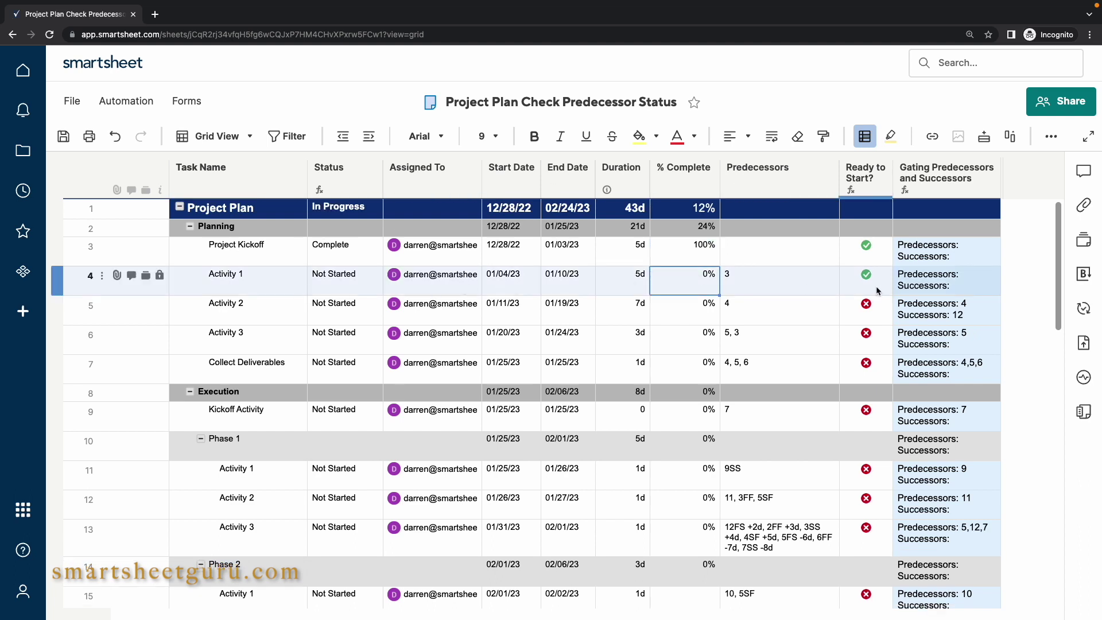
left_click(58, 280)
left_click(59, 309)
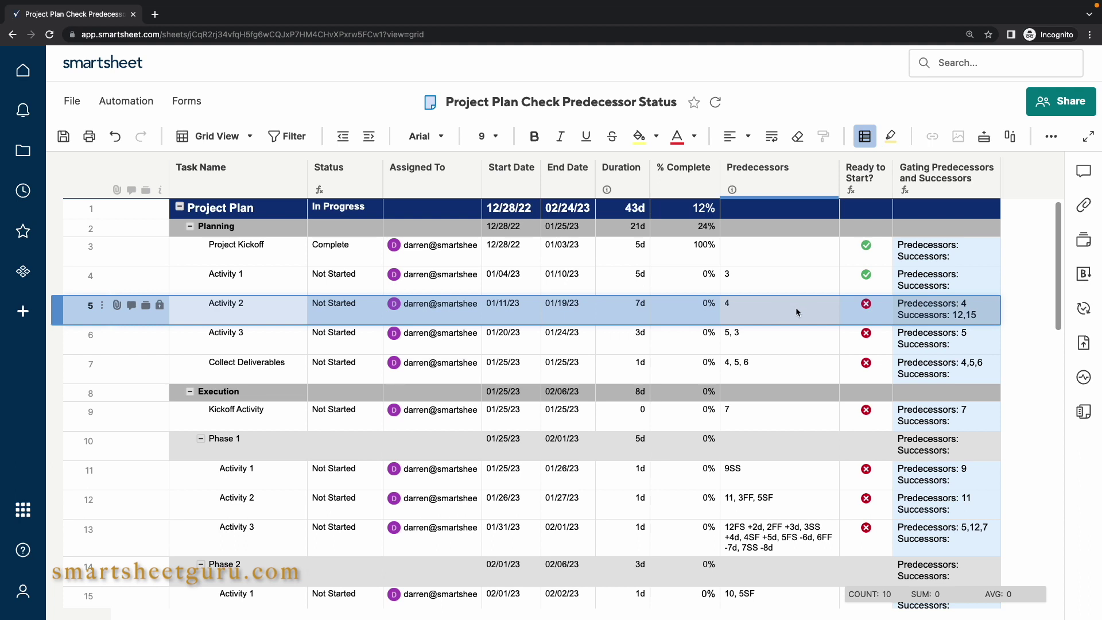
- Enter 100% complete for Activity 1 (row 4), row 12 and row 15, then check row 5
left_click(687, 282)
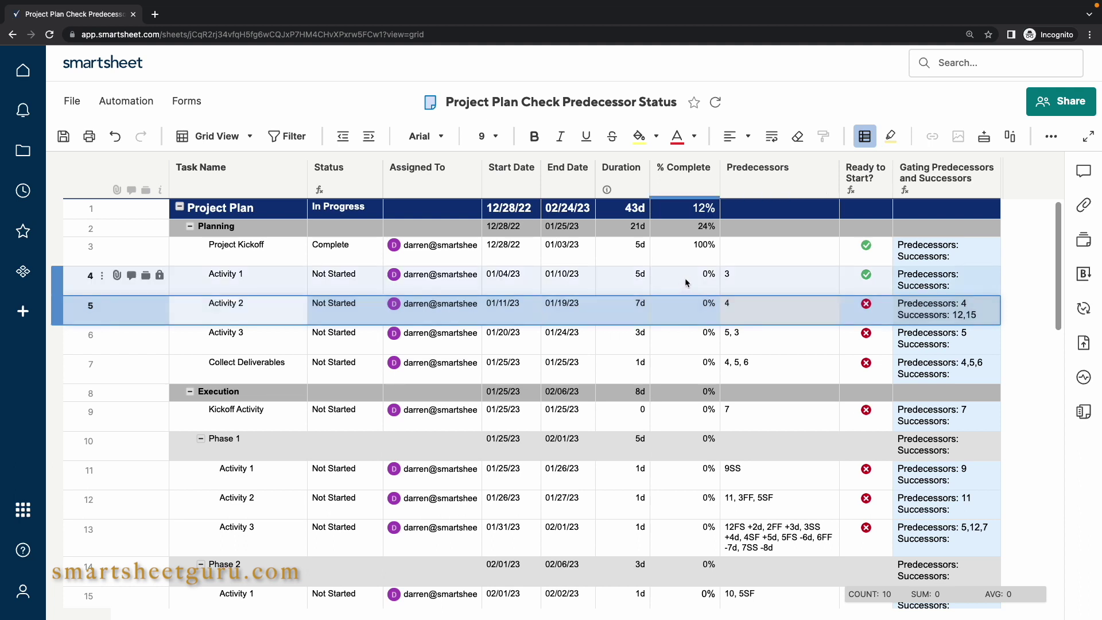
type("100")
key("Return")
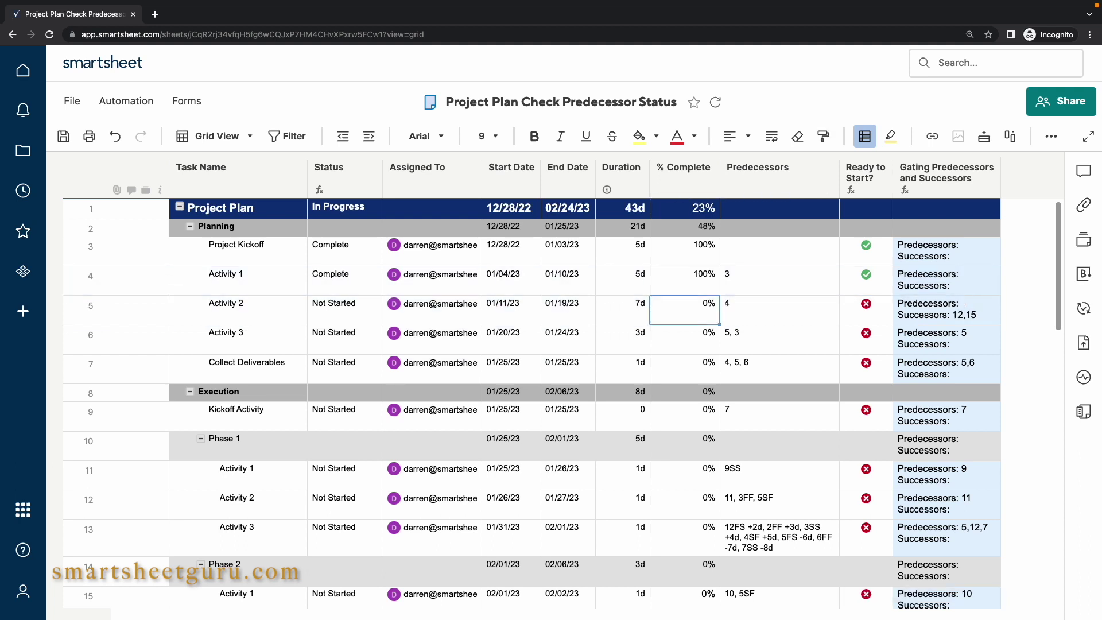
left_click(677, 505)
type("100")
key("Return")
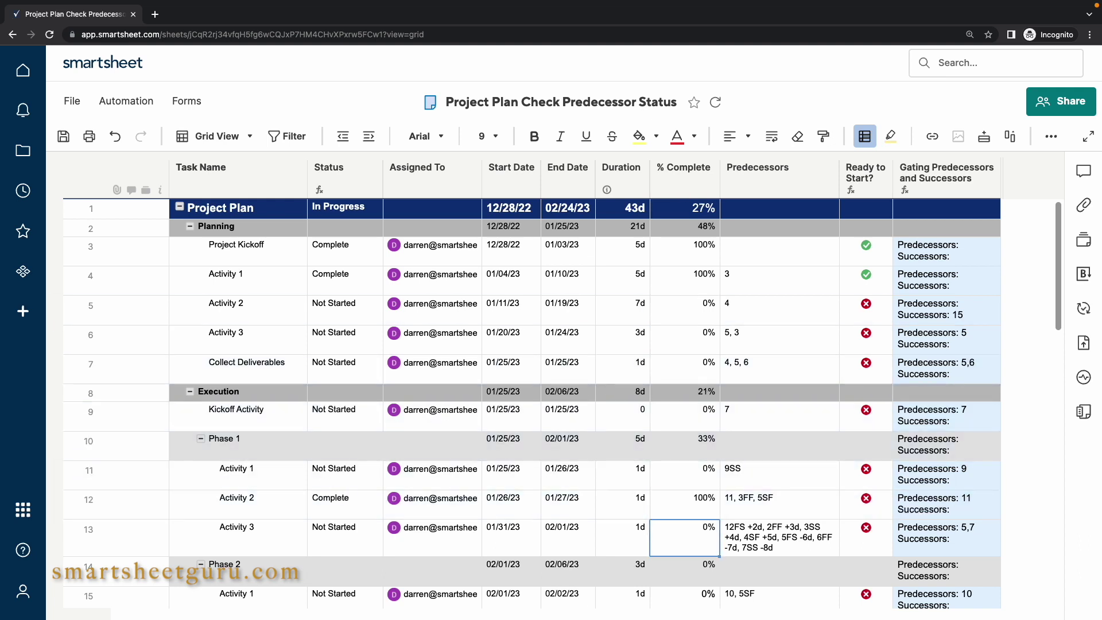
left_click(705, 598)
type("100")
key("Return")
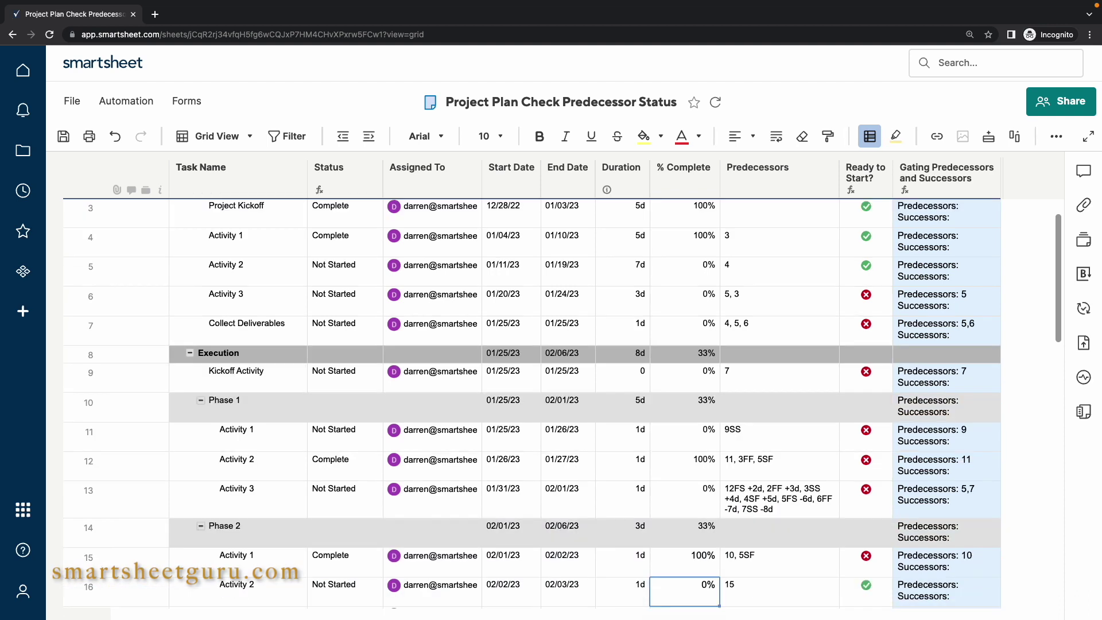
left_click(73, 273)
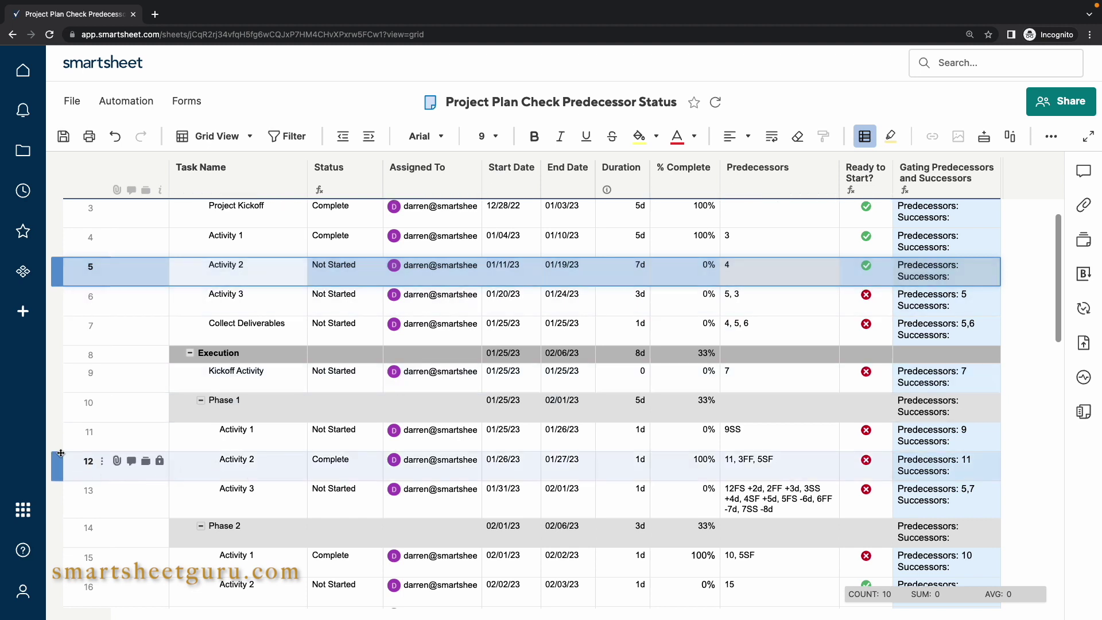
- Set row 9's Kickoff Activity to 5% complete, flagging row 11's Activity 1 ready
left_click(51, 433)
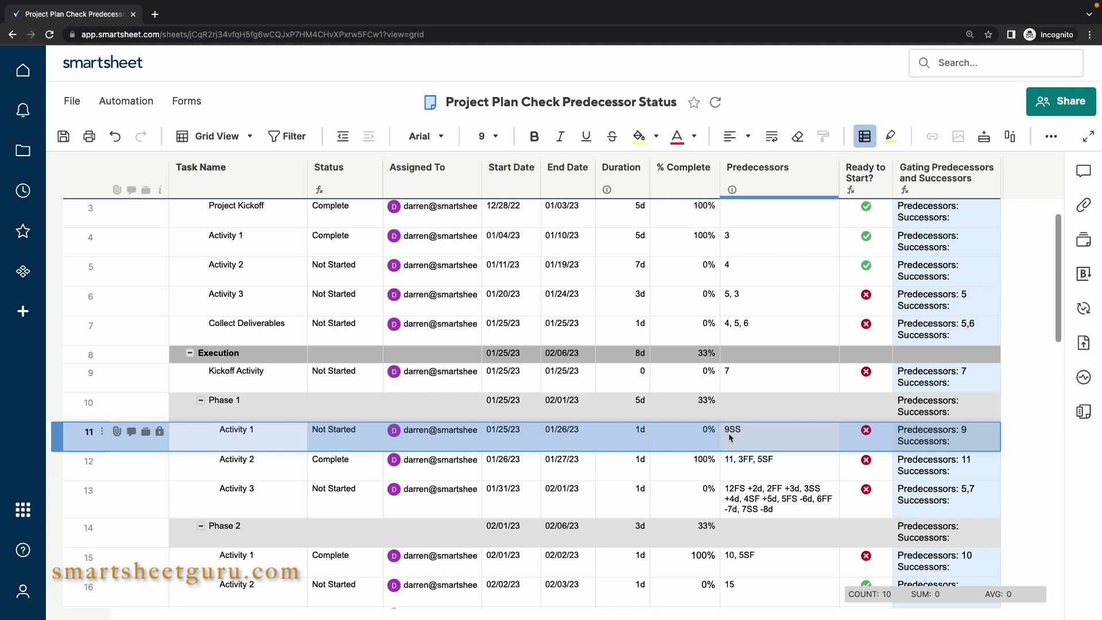
left_click(709, 378)
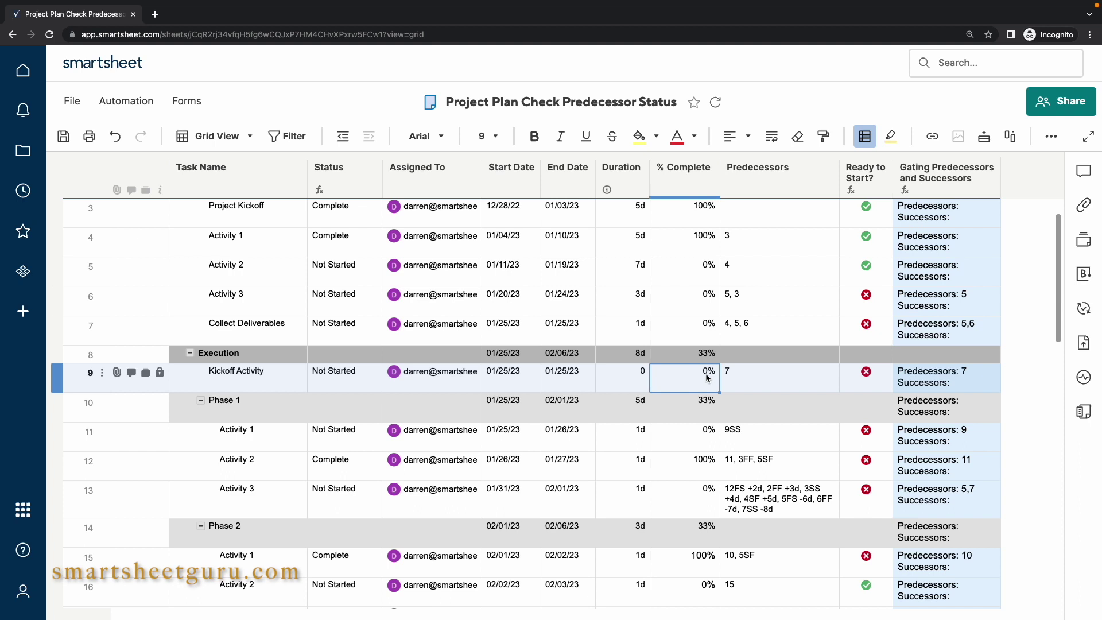
type("5")
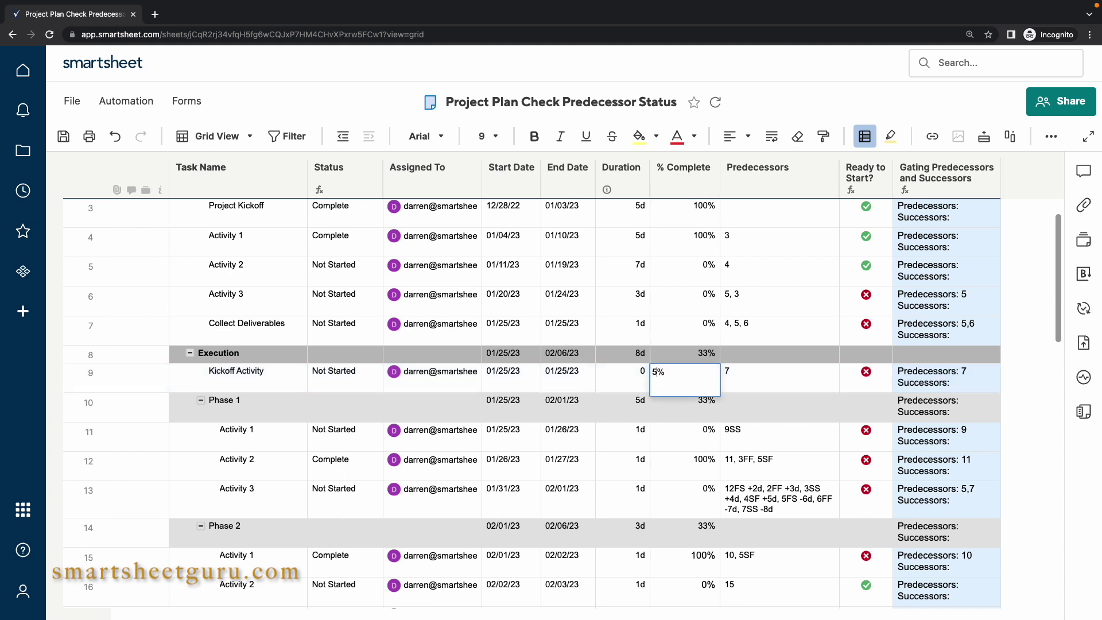
key("Return")
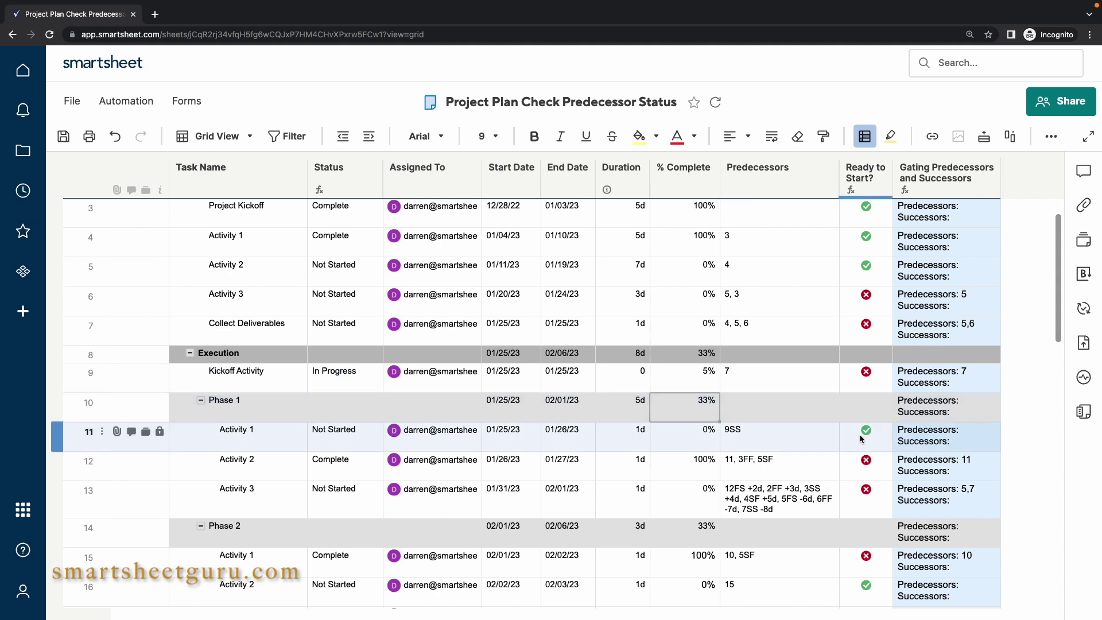
left_click(77, 447)
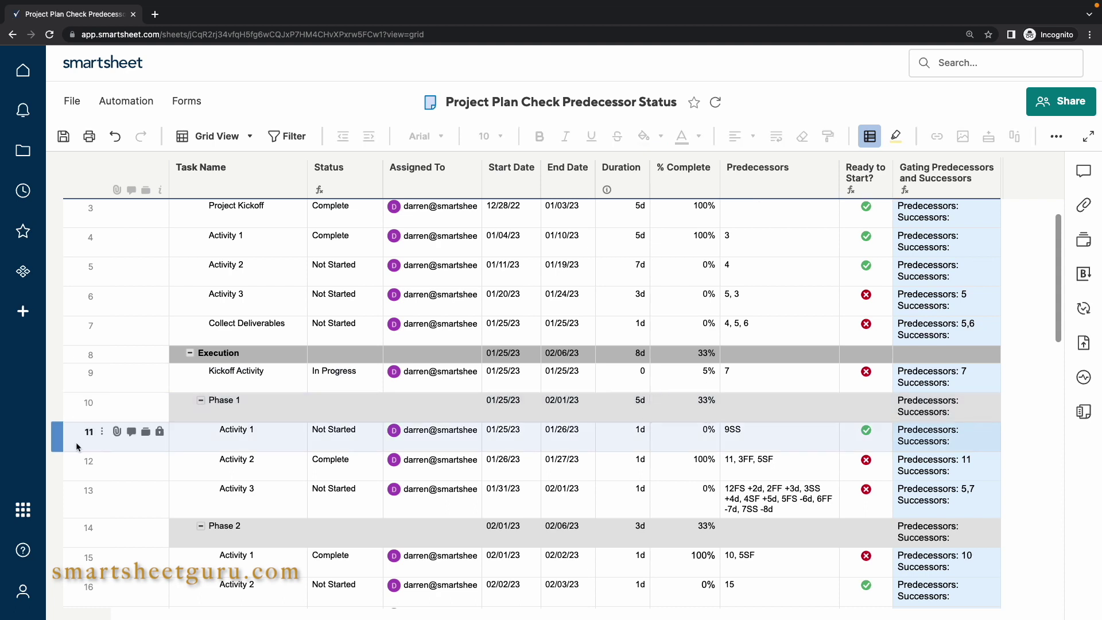
left_click(60, 497)
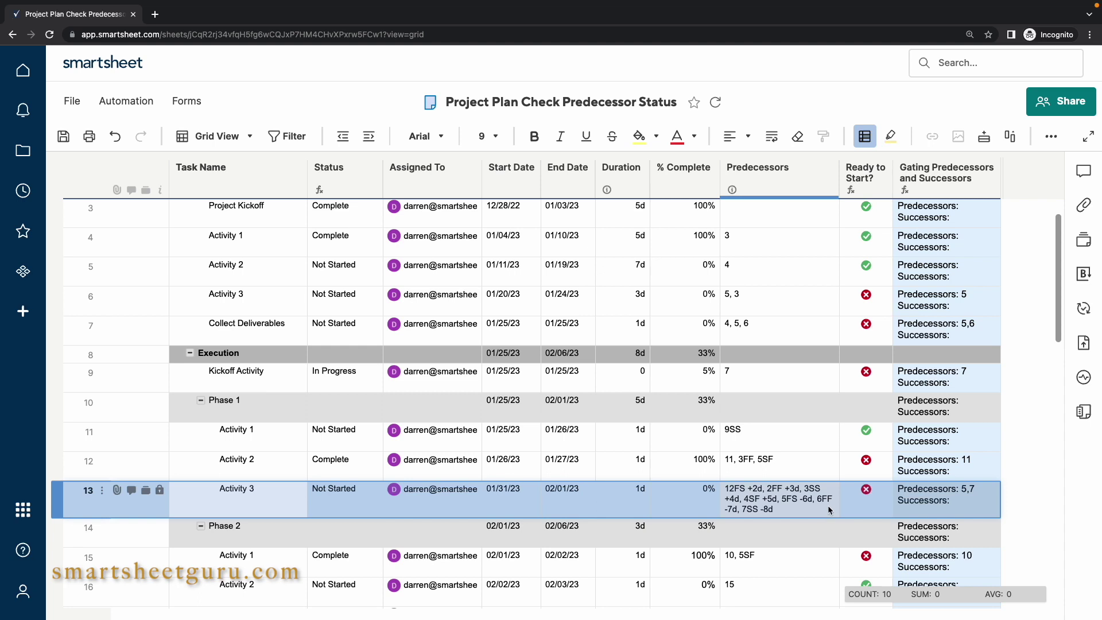
- Enter 100% complete for Activity 2 (row 5) and Collect Deliverables (row 7)
left_click(696, 281)
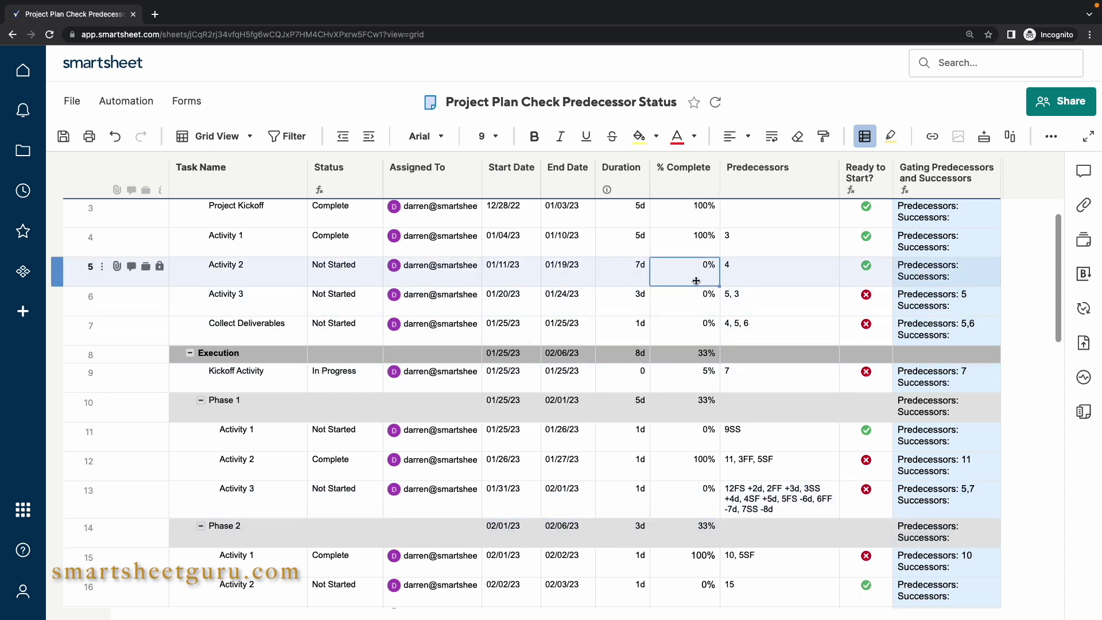
double_click(697, 281)
type("100")
key("Return")
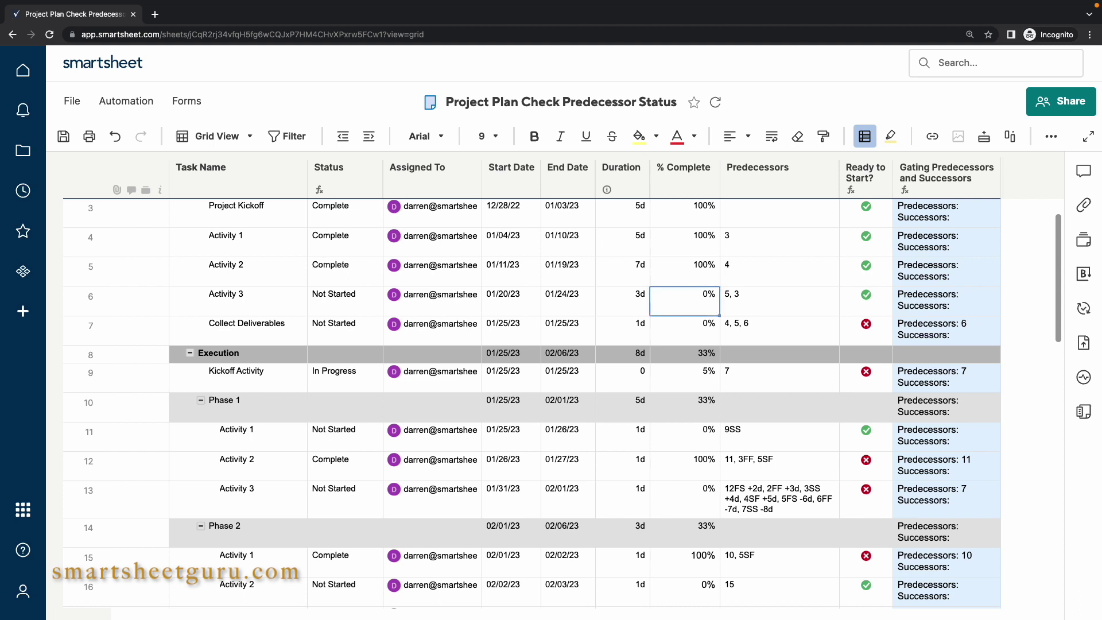
left_click(699, 326)
double_click(699, 326)
type("100")
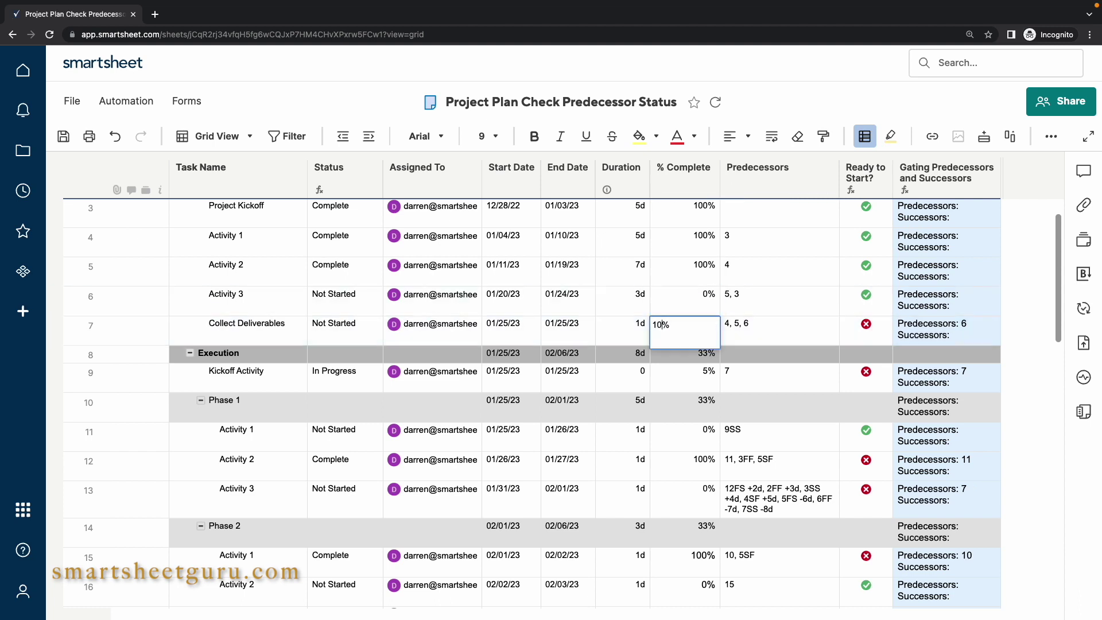
key("Return")
left_click(54, 495)
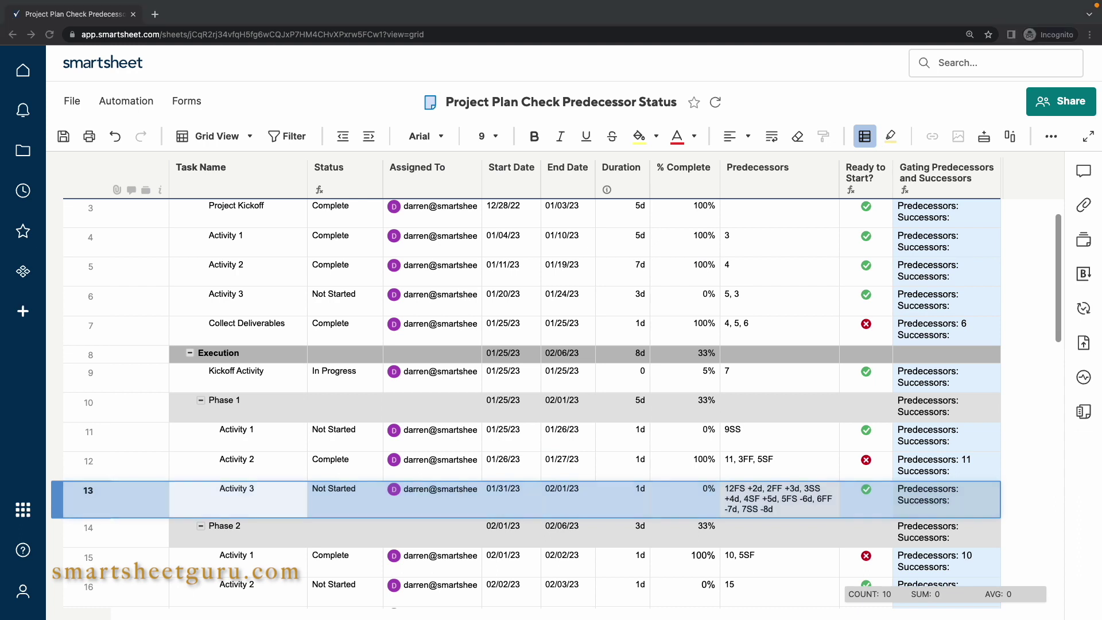
left_click(57, 271)
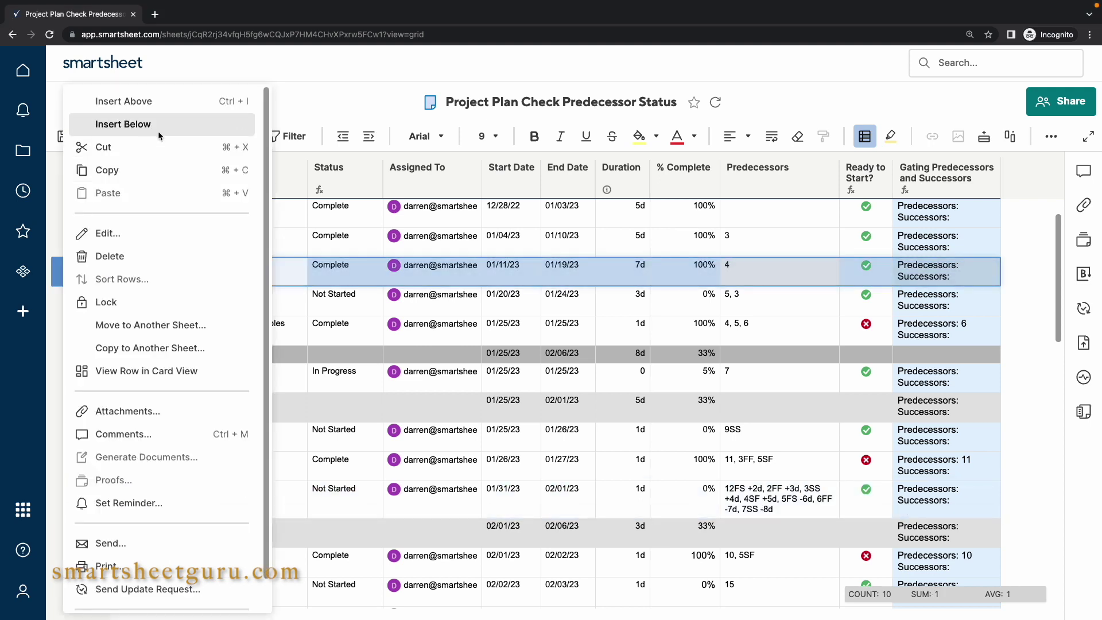
- Use Insert Below on row 5 to add blank row 6 under Activity 2
left_click(159, 134)
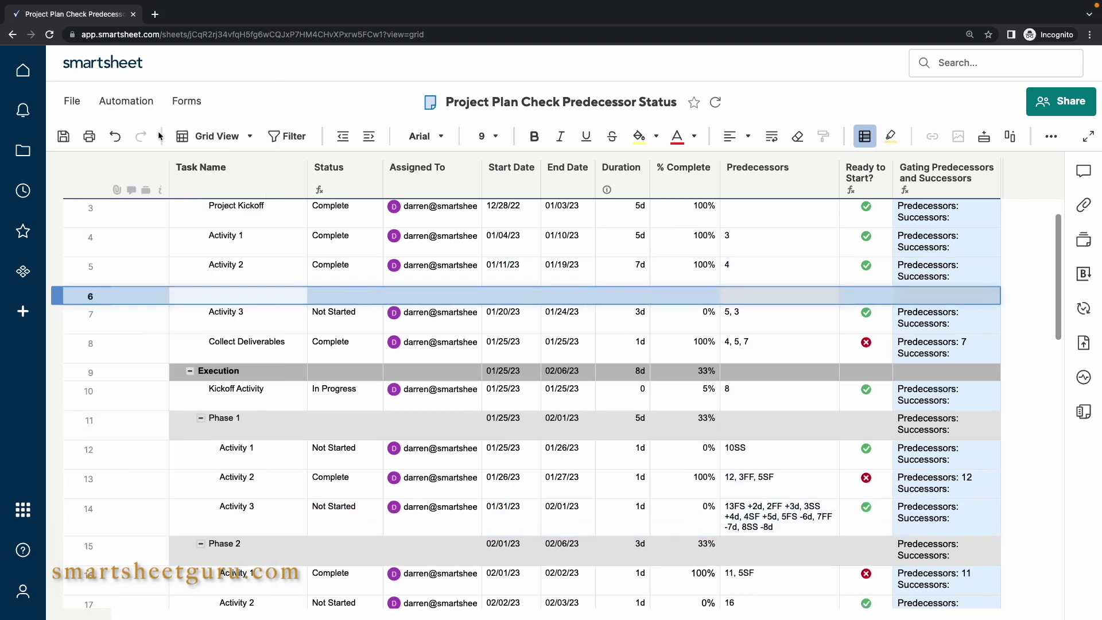